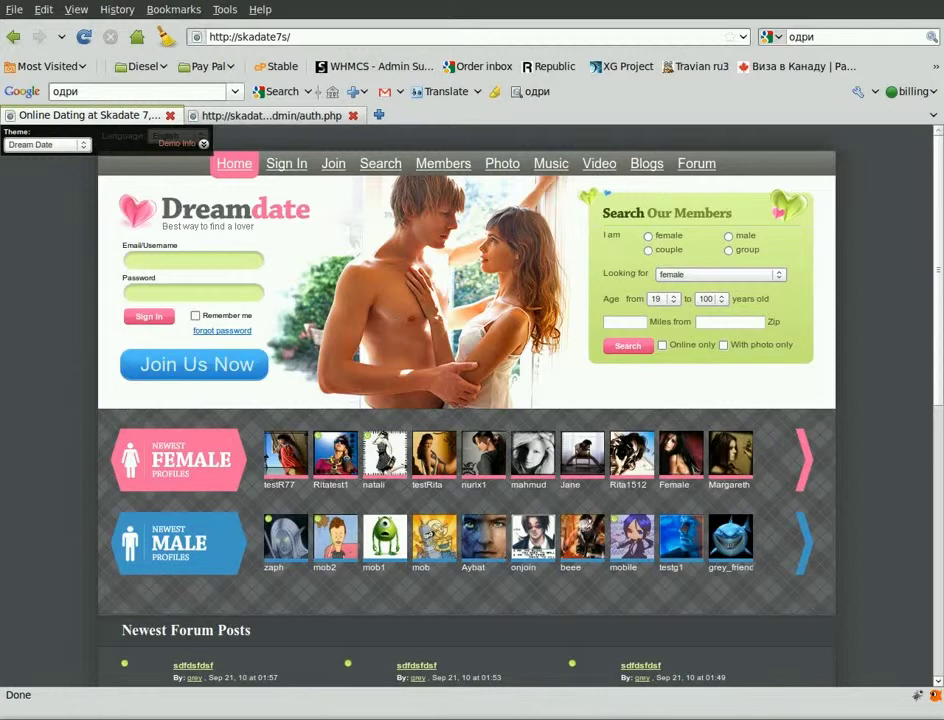
Log in to the admin control panel with the admin username and account password.
{"action": "left_click", "coordinate": [260, 116]}
{"action": "type", "text": "admin"}
{"action": "key", "text": "Tab"}
{"action": "type", "text": "*****"}
{"action": "key", "text": "Return"}
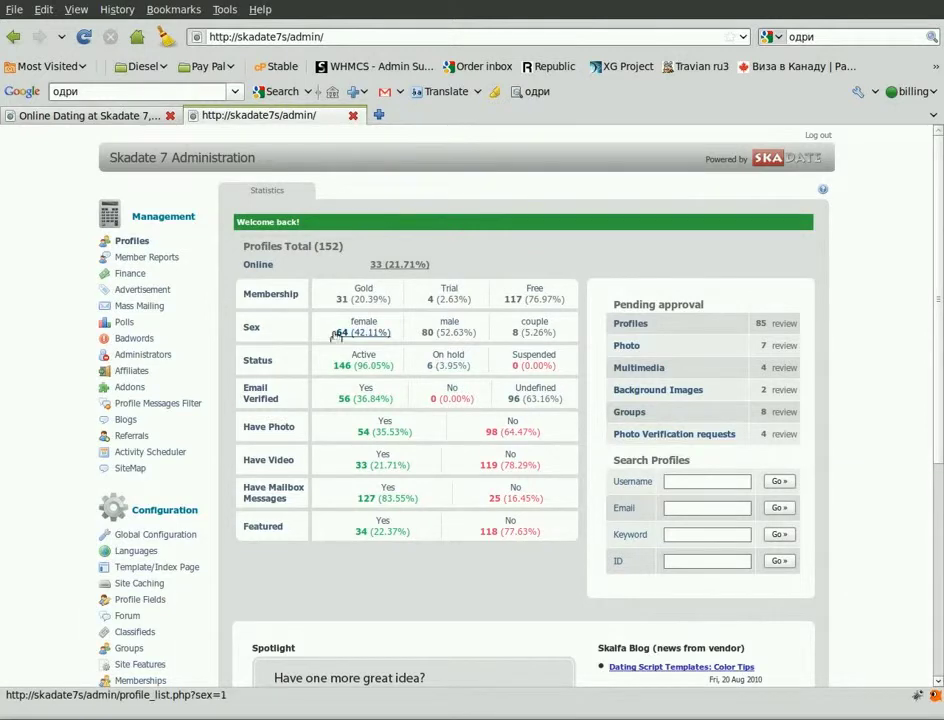
Open the Advertisement section's Ads Bind page and look over its page-position table.
{"action": "left_click", "coordinate": [165, 290]}
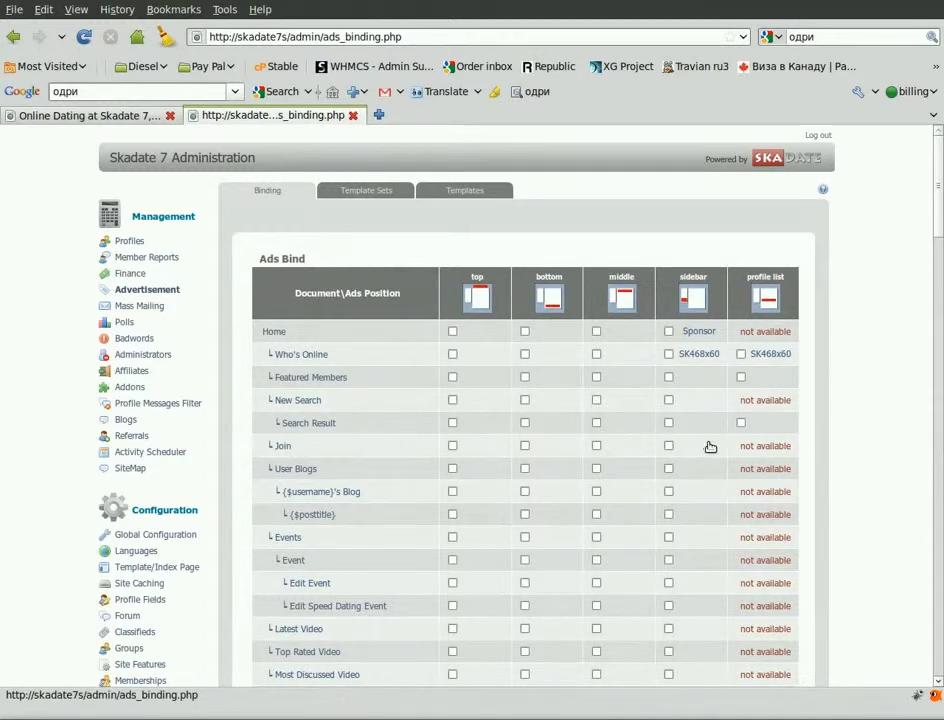
{"action": "scroll", "coordinate": [708, 446], "scroll_direction": "down", "scroll_amount": 2}
{"action": "scroll", "coordinate": [710, 447], "scroll_direction": "down", "scroll_amount": 1}
{"action": "scroll", "coordinate": [700, 435], "scroll_direction": "up", "scroll_amount": 2}
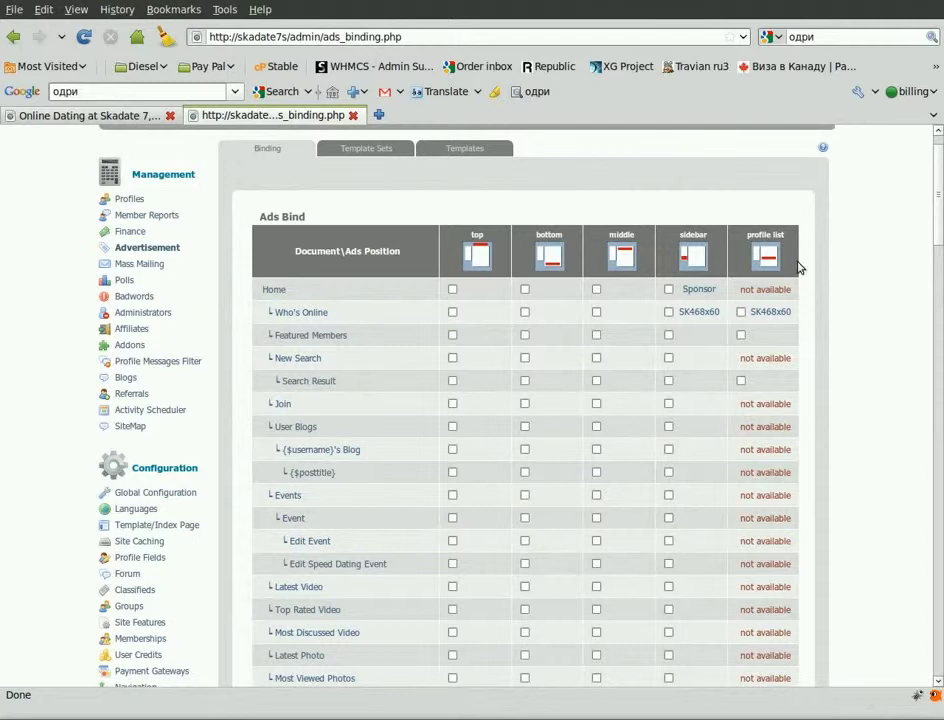
{"action": "scroll", "coordinate": [727, 425], "scroll_direction": "up", "scroll_amount": 1}
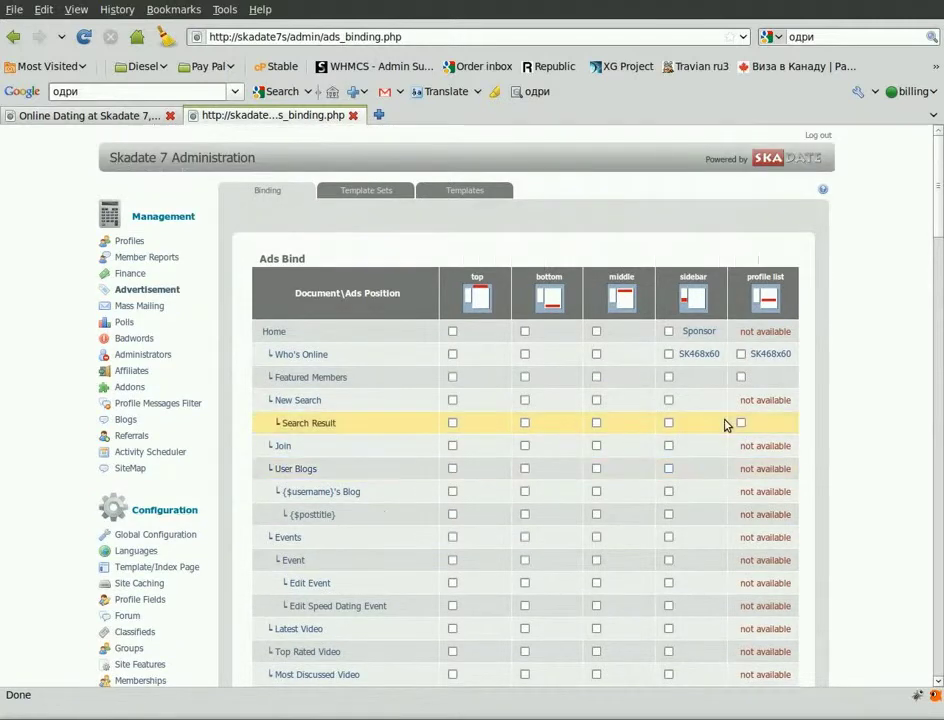
Switch to Templates and review the existing SK468x60 and SK120x240 ads.
{"action": "left_click", "coordinate": [471, 193]}
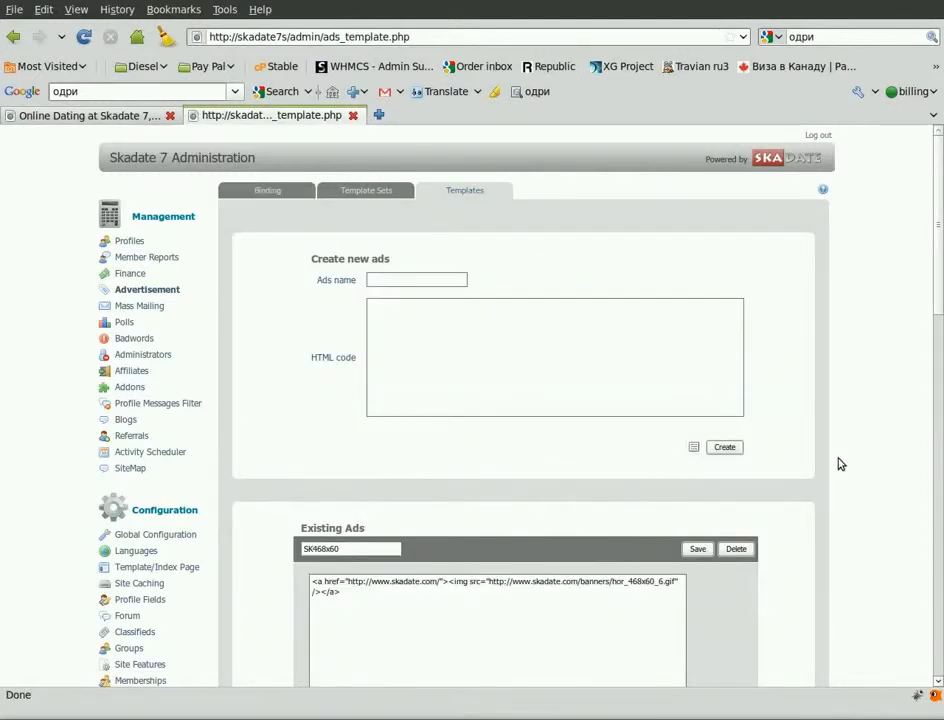
{"action": "scroll", "coordinate": [840, 463], "scroll_direction": "down", "scroll_amount": 5}
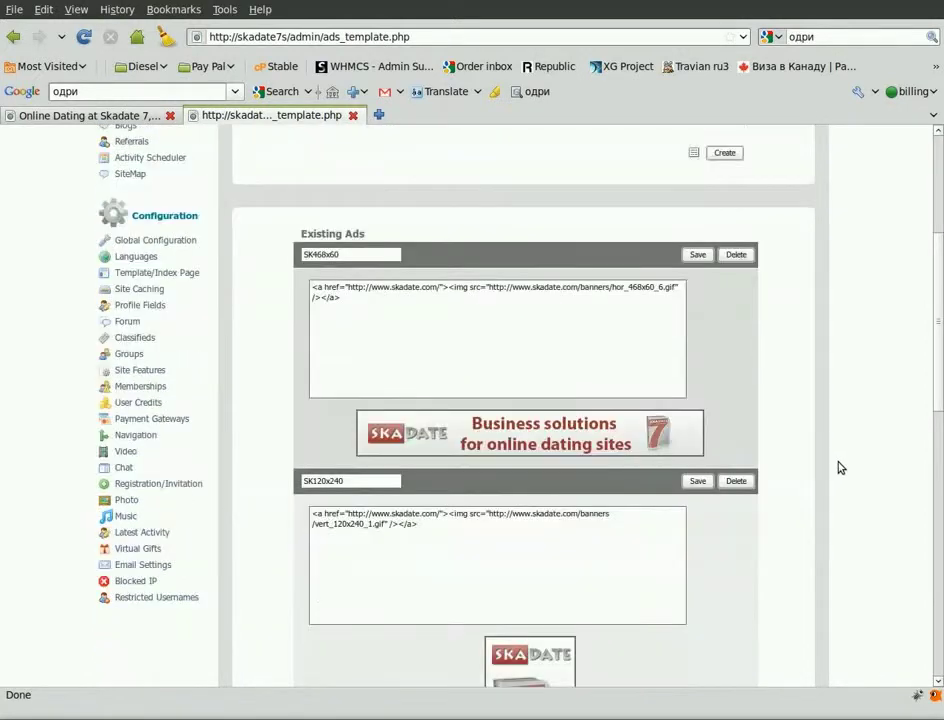
{"action": "scroll", "coordinate": [840, 467], "scroll_direction": "up", "scroll_amount": 1}
{"action": "scroll", "coordinate": [815, 475], "scroll_direction": "up", "scroll_amount": 3}
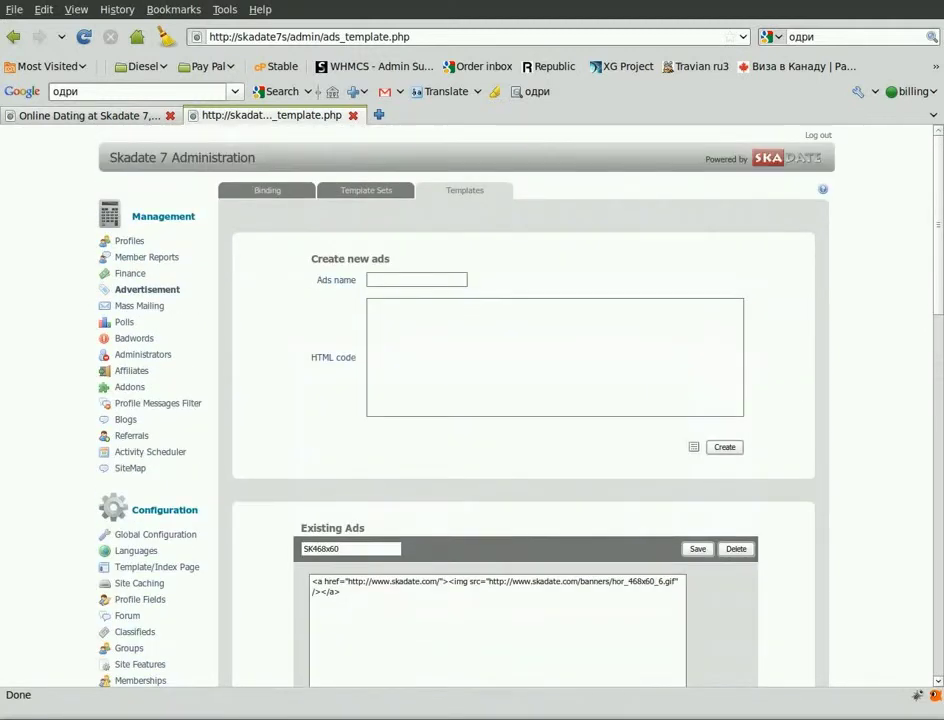
Create an ad named 'new one' with the pasted SkaDate banner HTML, previewing it first.
{"action": "left_click", "coordinate": [380, 280]}
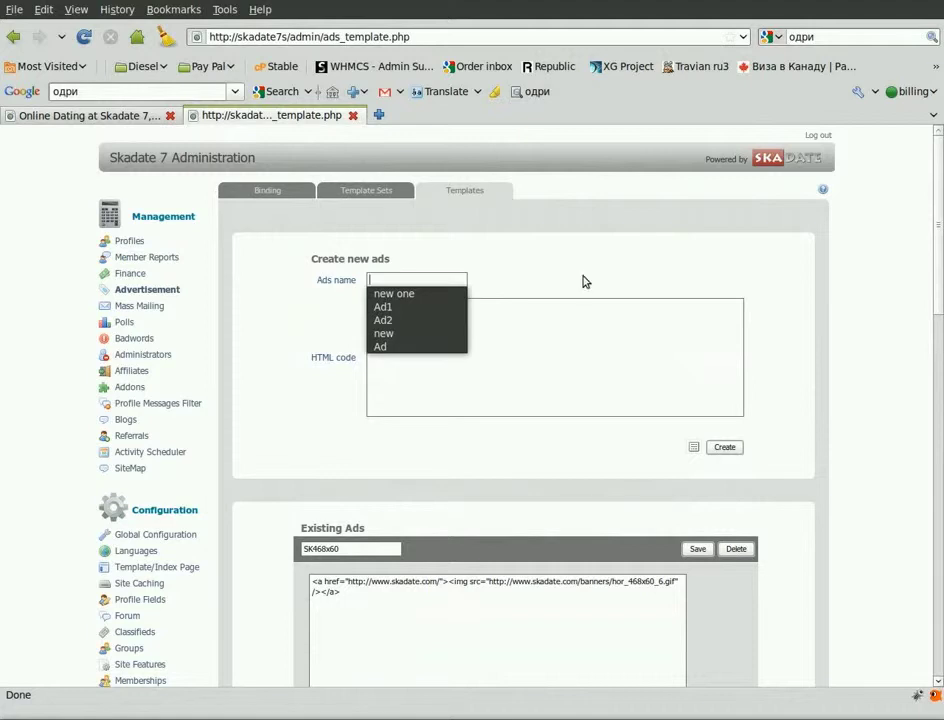
{"action": "left_click", "coordinate": [420, 293]}
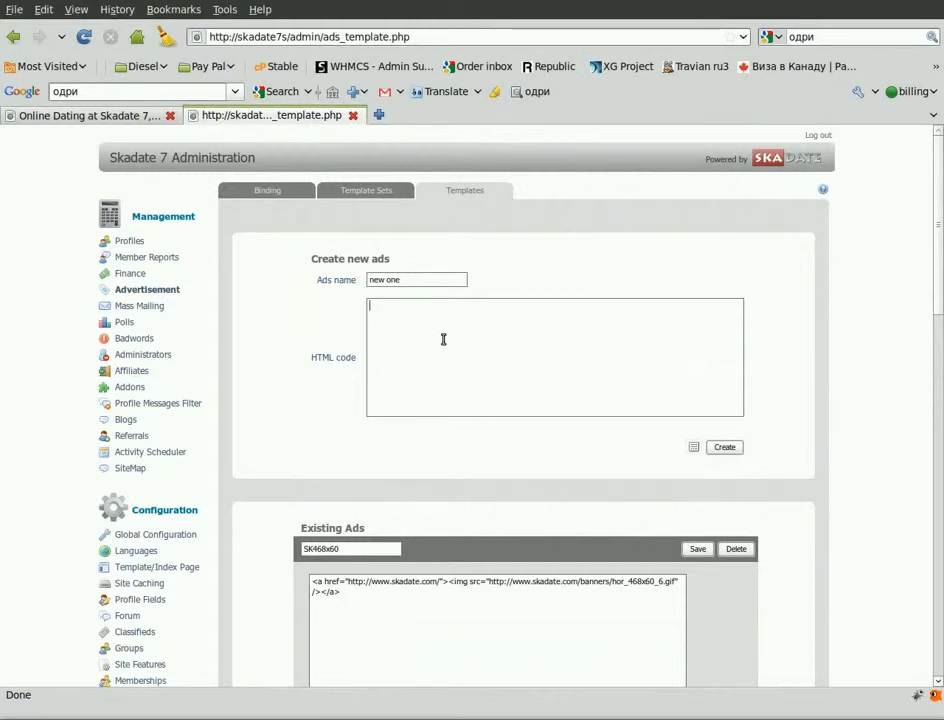
{"action": "type", "text": "<a href=\"http://www.skadate.com/\"><img src=\"http://www.skadate.com/banners/SkaDate_Community_Software_and_Dating_Script.gif\" /></a>"}
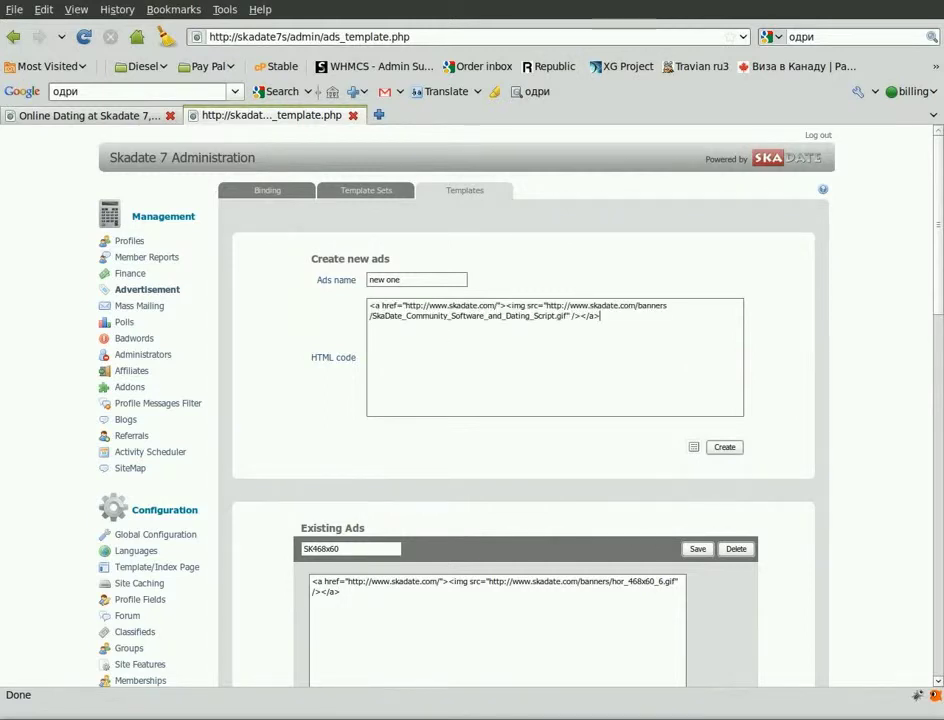
{"action": "left_click", "coordinate": [693, 447]}
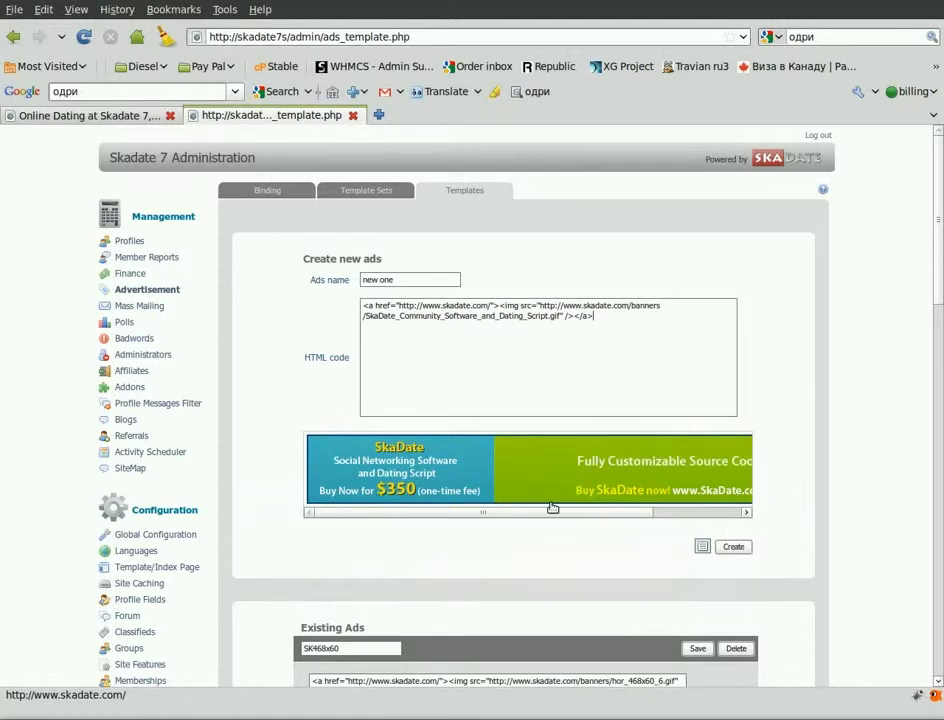
{"action": "left_click", "coordinate": [742, 549]}
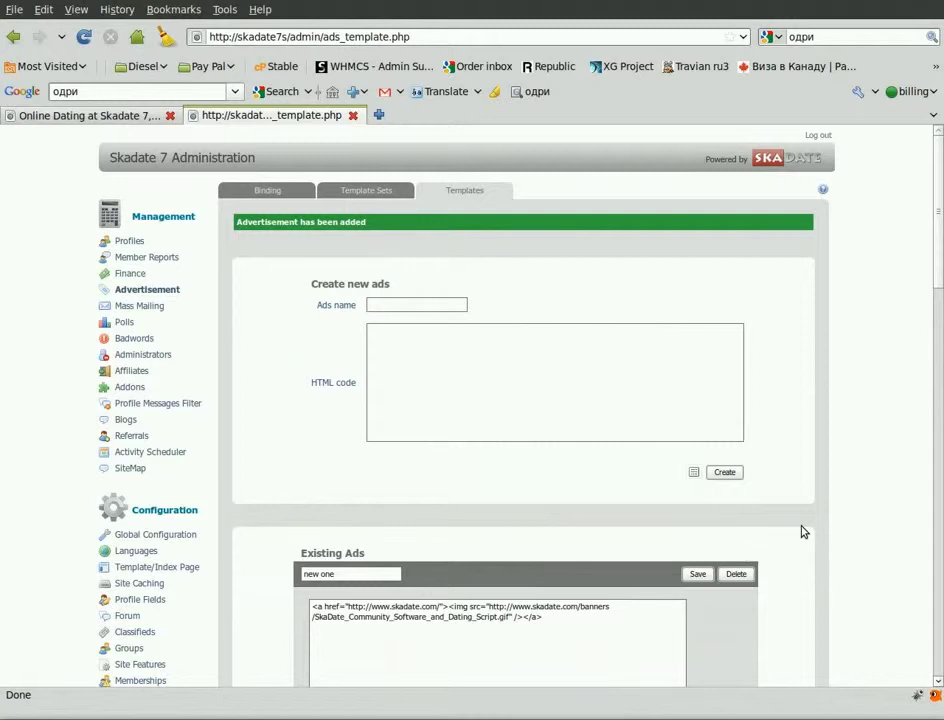
Confirm 'new one' is listed under Existing Ads, then go to Template Sets.
{"action": "scroll", "coordinate": [801, 531], "scroll_direction": "down", "scroll_amount": 4}
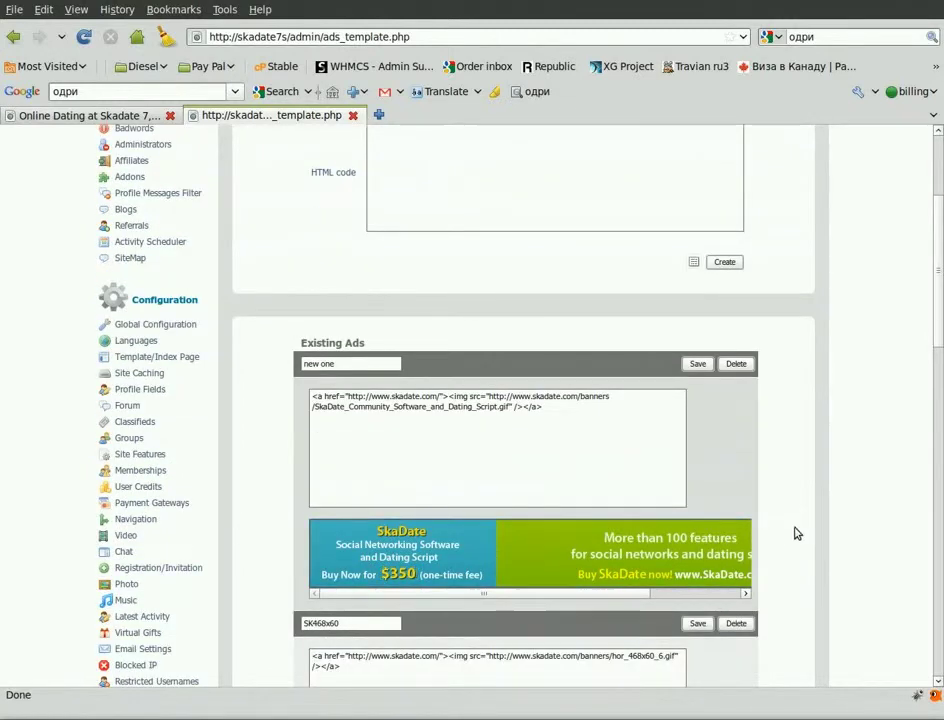
{"action": "scroll", "coordinate": [794, 533], "scroll_direction": "up", "scroll_amount": 2}
{"action": "scroll", "coordinate": [794, 535], "scroll_direction": "up", "scroll_amount": 3}
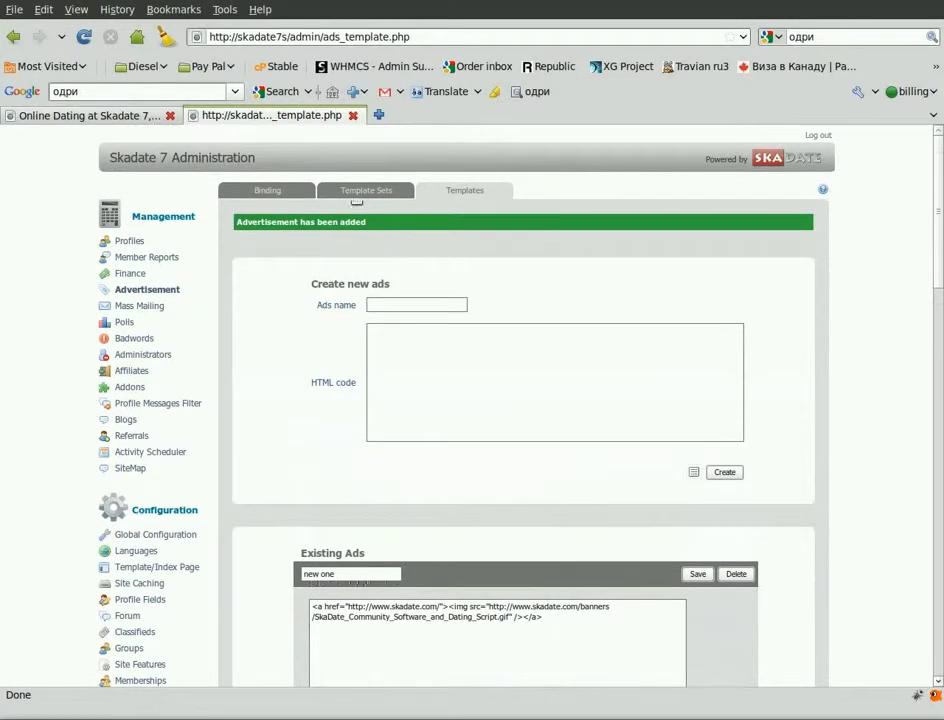
{"action": "left_click", "coordinate": [355, 195]}
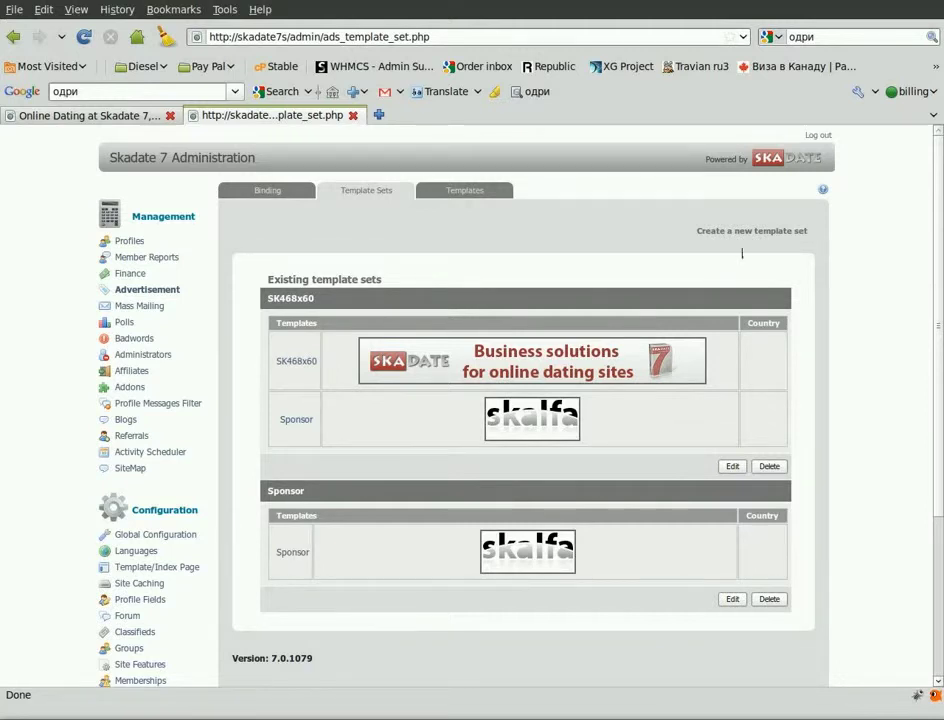
Start a new template set and name it 'new'.
{"action": "left_click", "coordinate": [746, 233]}
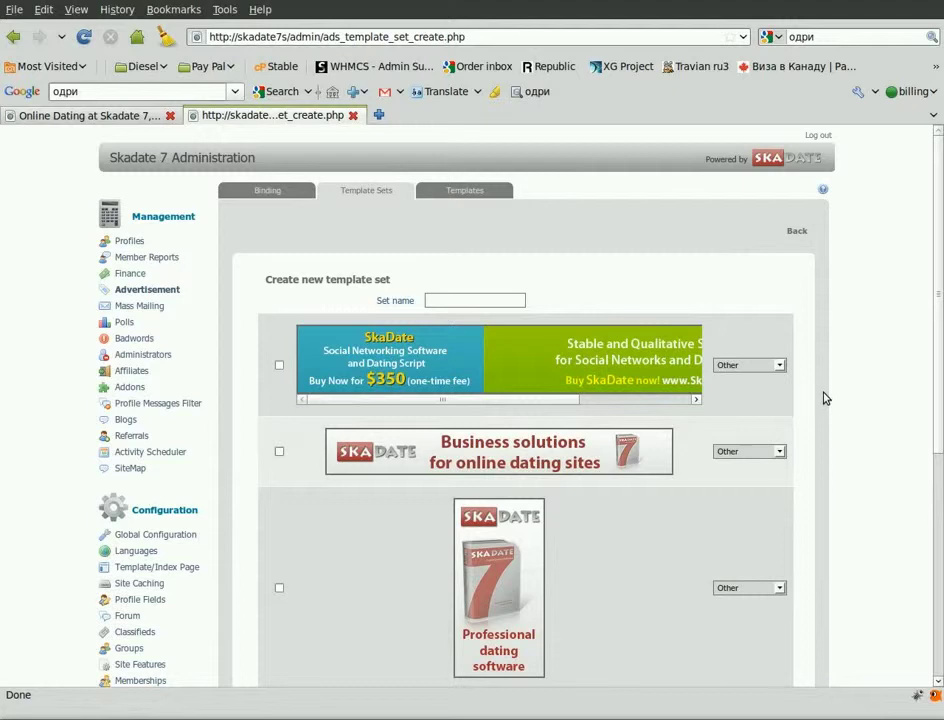
{"action": "scroll", "coordinate": [824, 398], "scroll_direction": "down", "scroll_amount": 2}
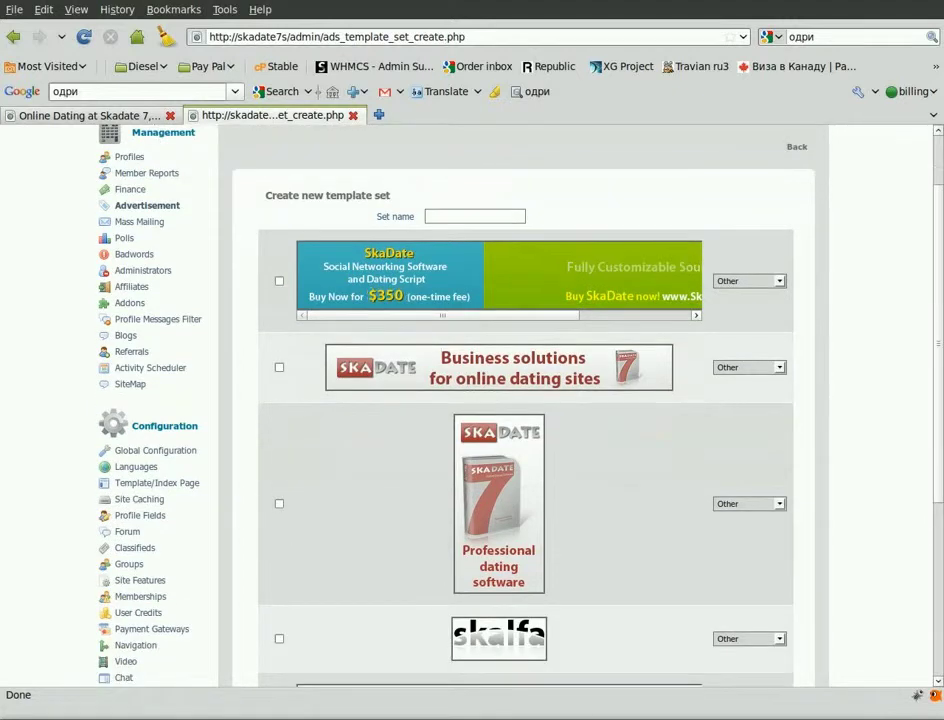
{"action": "left_click", "coordinate": [491, 214]}
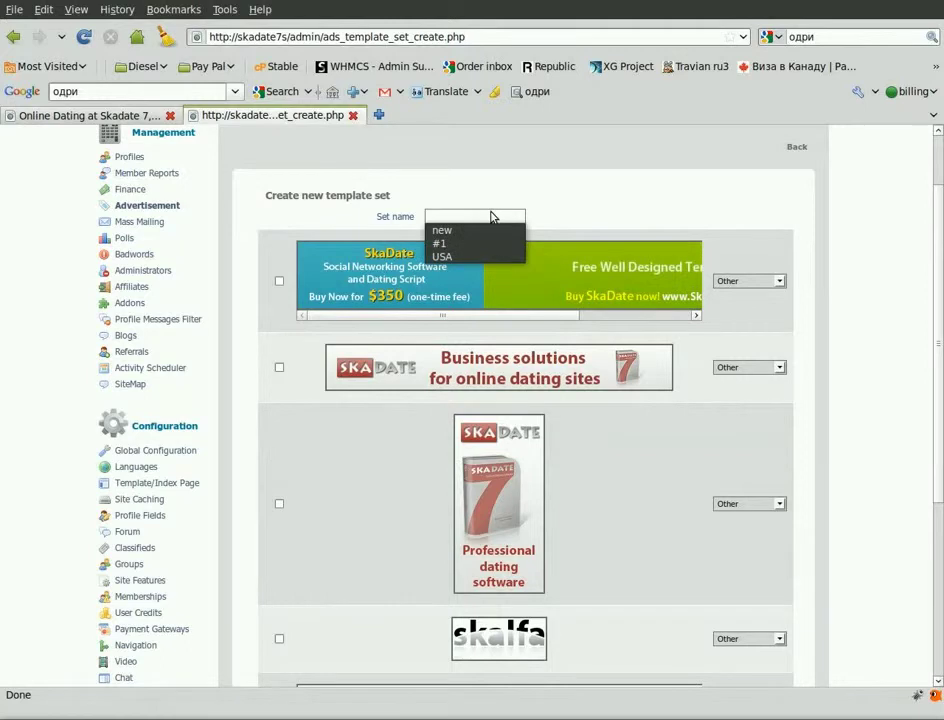
{"action": "left_click", "coordinate": [470, 231]}
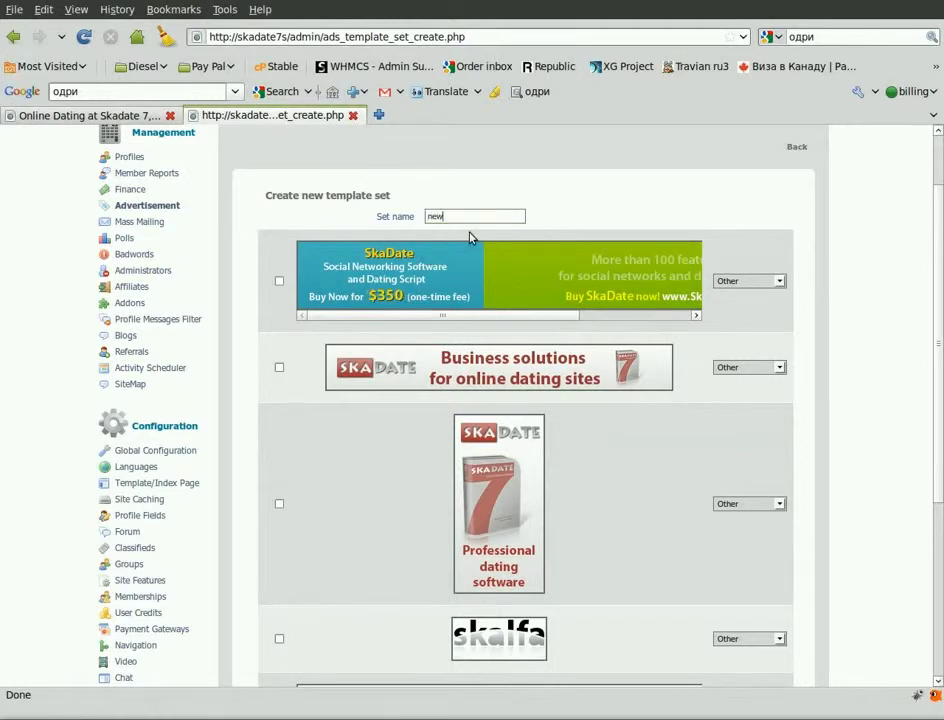
Tick the SkaDate, Business solutions and tall SkaDate 7 banners for the set.
{"action": "left_click", "coordinate": [279, 283]}
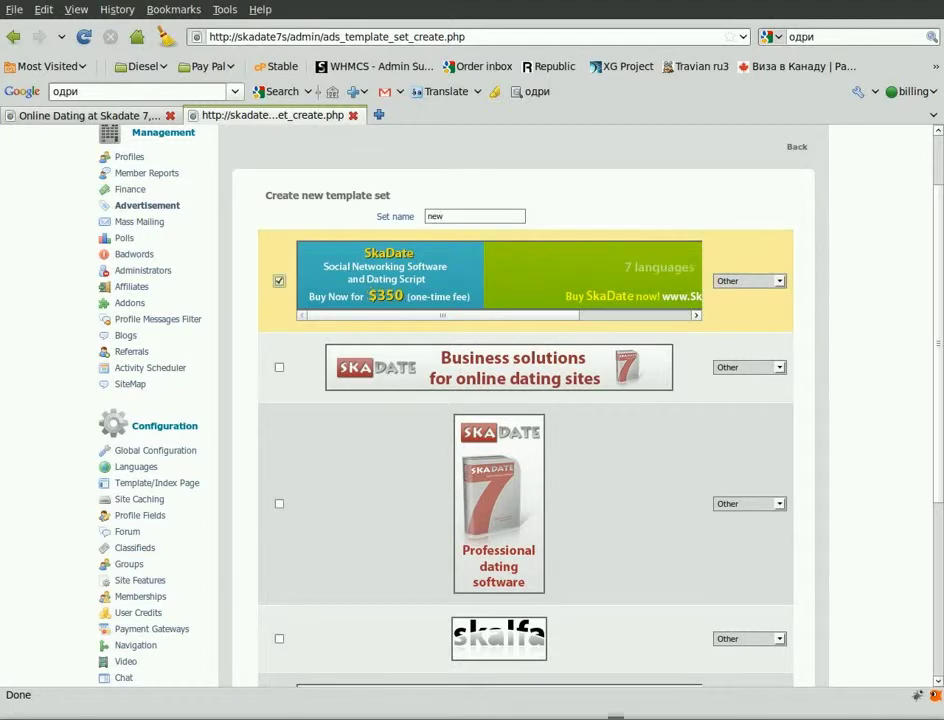
{"action": "left_click", "coordinate": [279, 367]}
{"action": "left_click", "coordinate": [279, 504]}
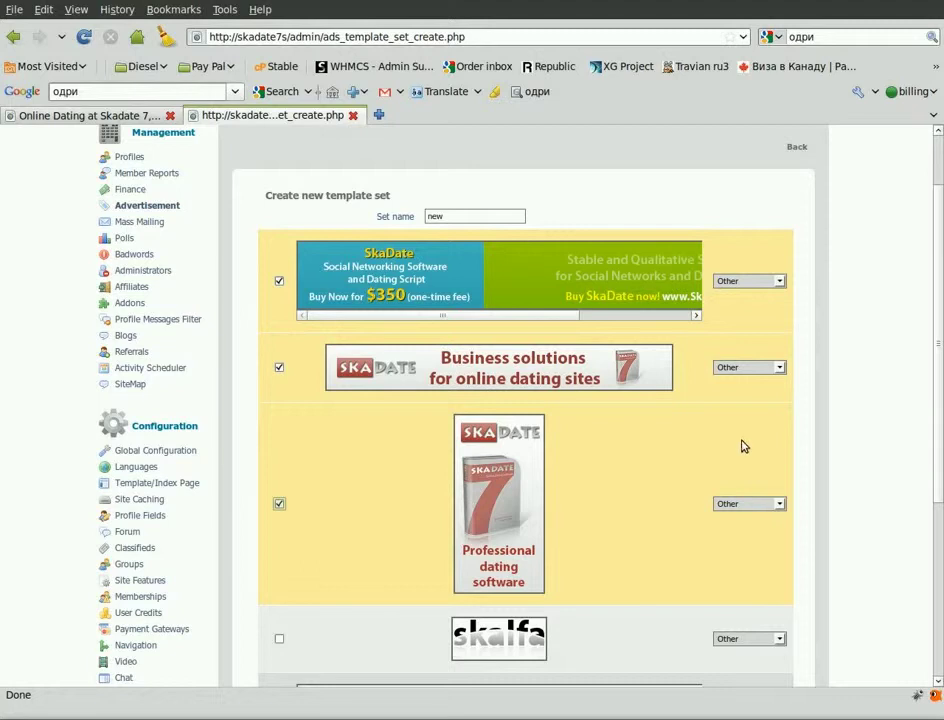
Target the Business solutions banner at United States.
{"action": "left_click", "coordinate": [780, 368]}
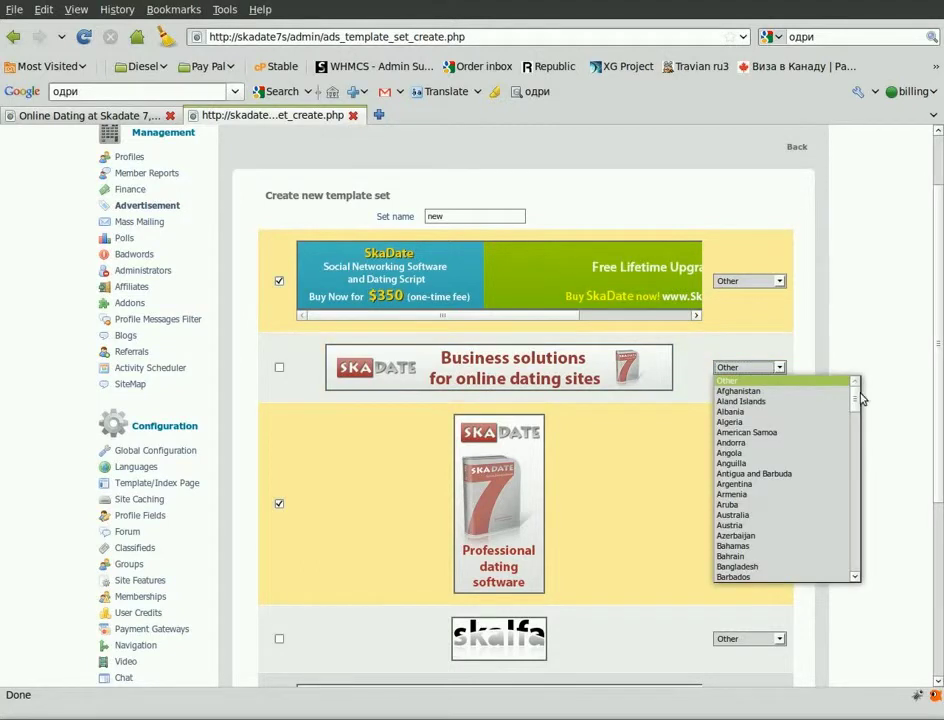
{"action": "left_click_drag", "start_coordinate": [855, 392], "coordinate": [855, 566]}
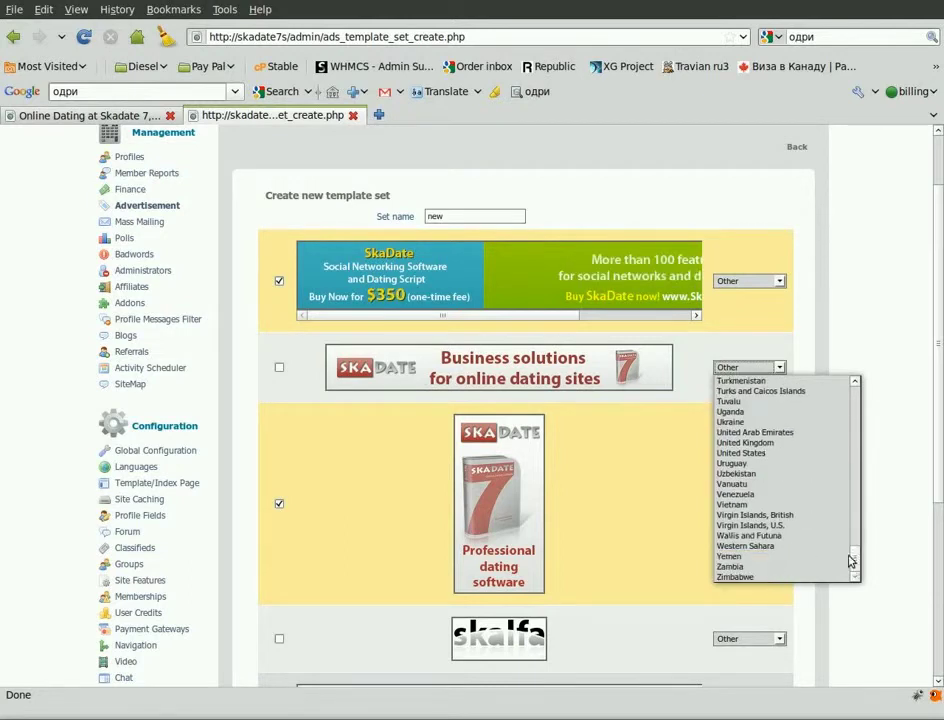
{"action": "left_click", "coordinate": [772, 455]}
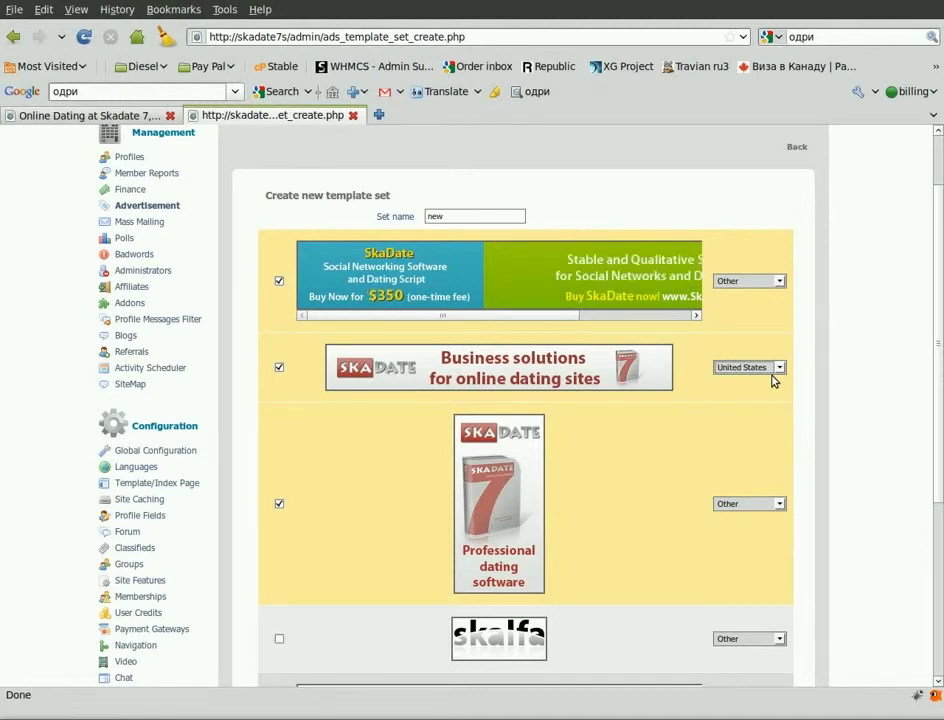
{"action": "scroll", "coordinate": [525, 400], "scroll_direction": "down", "scroll_amount": 5}
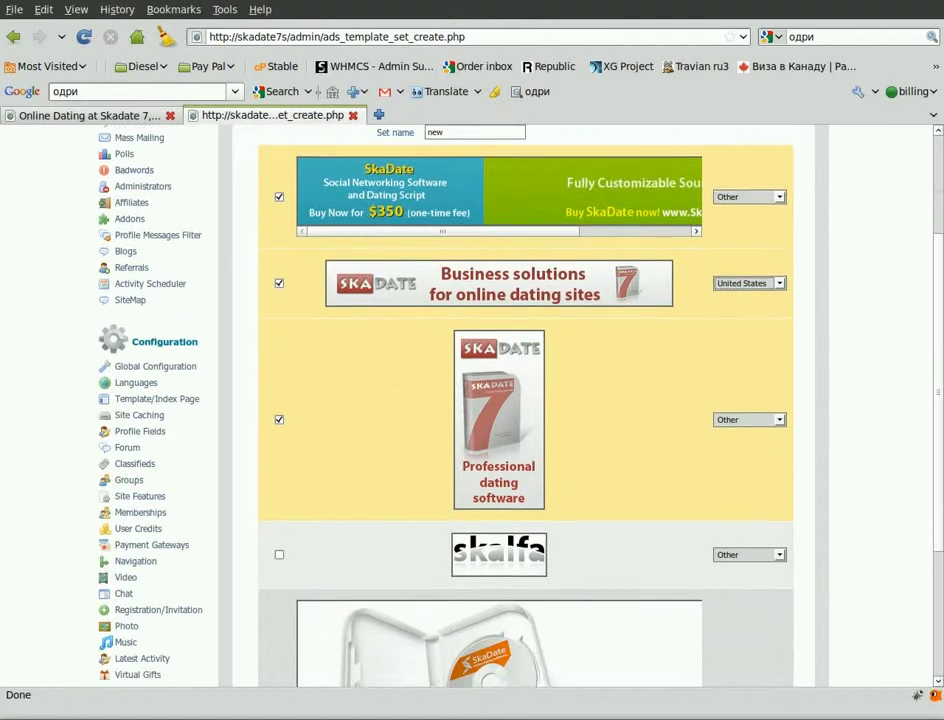
Save template set 'new' and go to the Ads Bind page.
{"action": "left_click", "coordinate": [771, 607]}
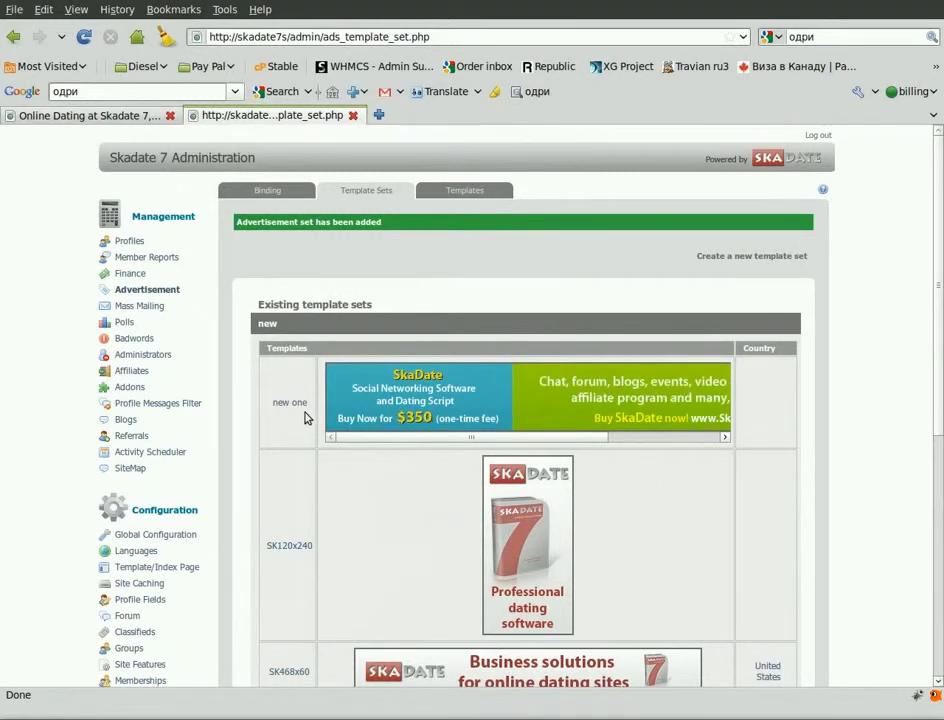
{"action": "left_click", "coordinate": [274, 194]}
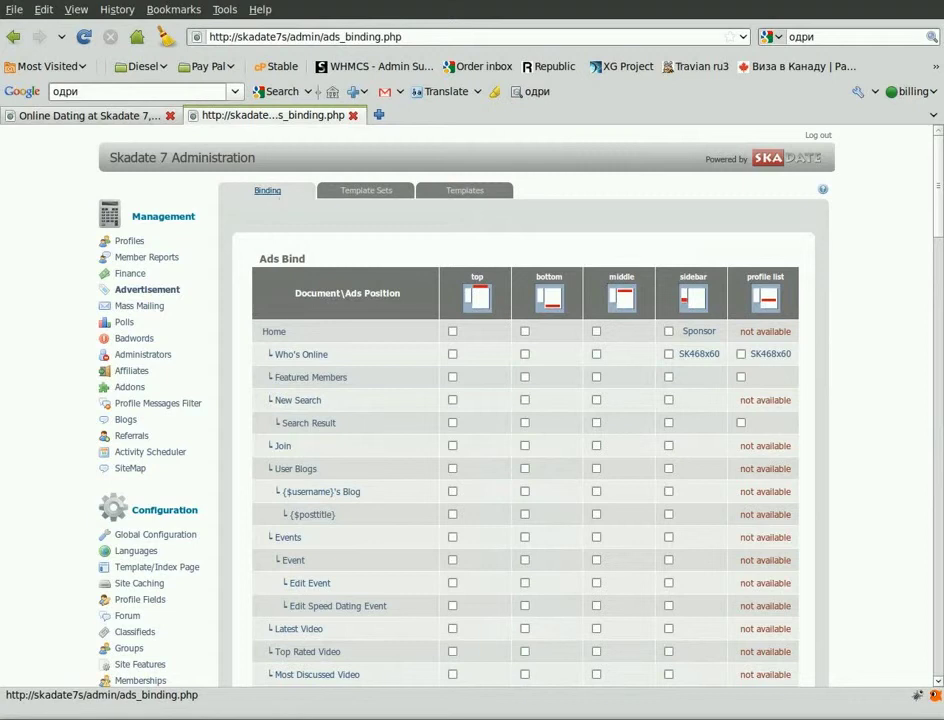
Assign set 'new' to the Home page's top position, then switch to the public site.
{"action": "left_click", "coordinate": [452, 331]}
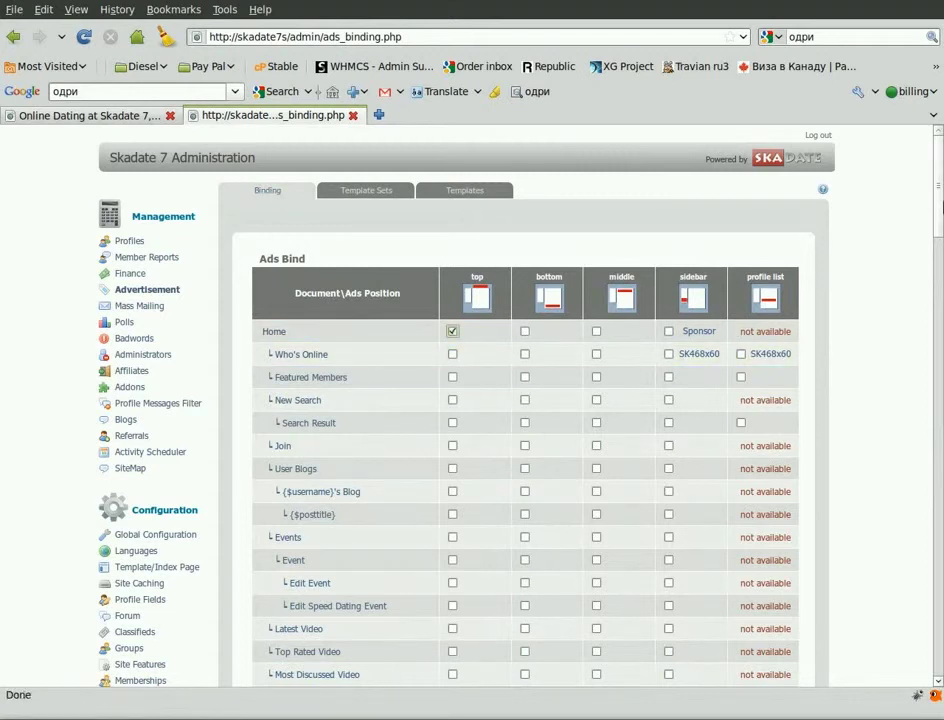
{"action": "left_click_drag", "start_coordinate": [937, 196], "coordinate": [937, 510]}
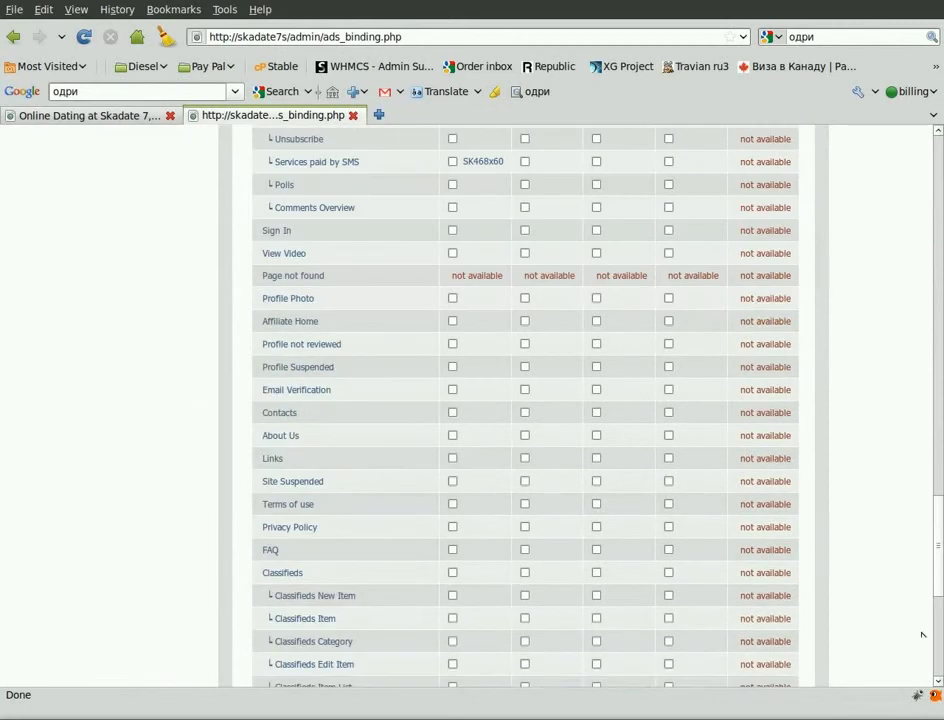
{"action": "scroll", "coordinate": [925, 668], "scroll_direction": "down", "scroll_amount": 10}
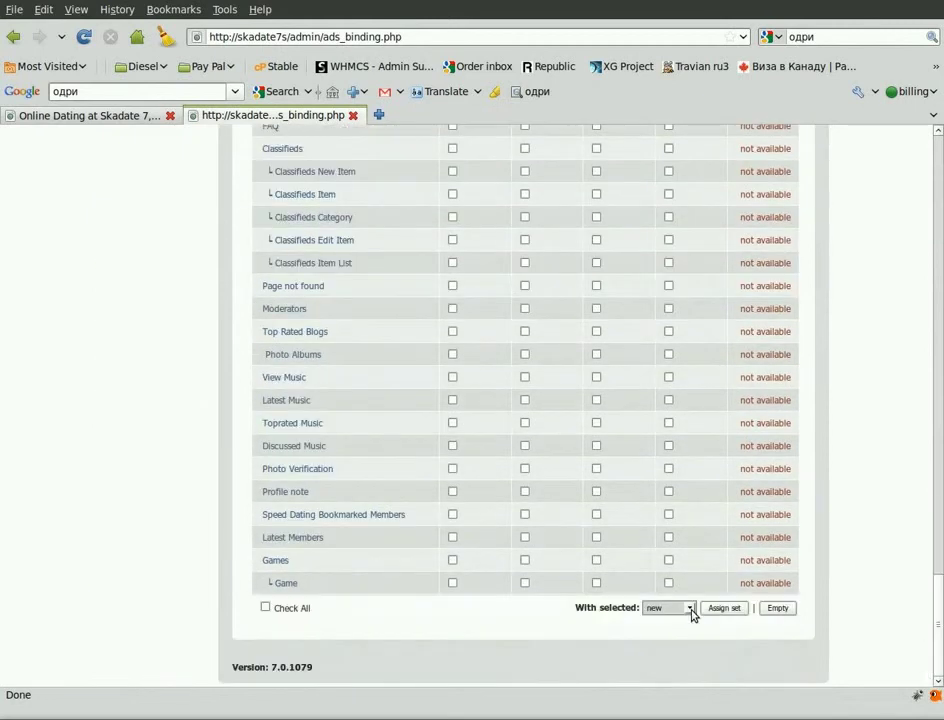
{"action": "left_click", "coordinate": [690, 609]}
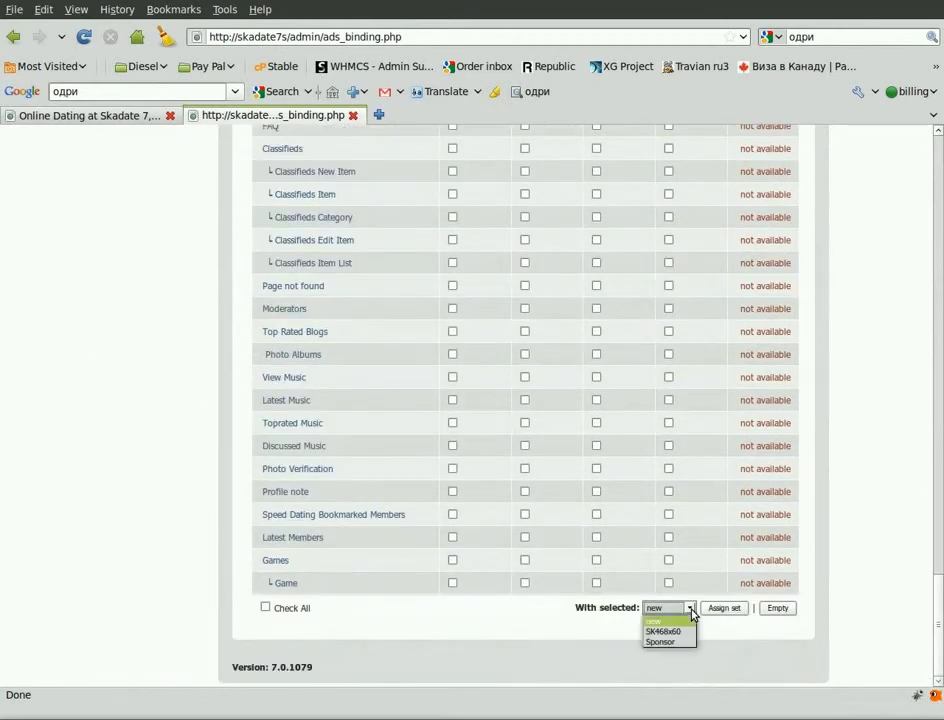
{"action": "left_click", "coordinate": [683, 621]}
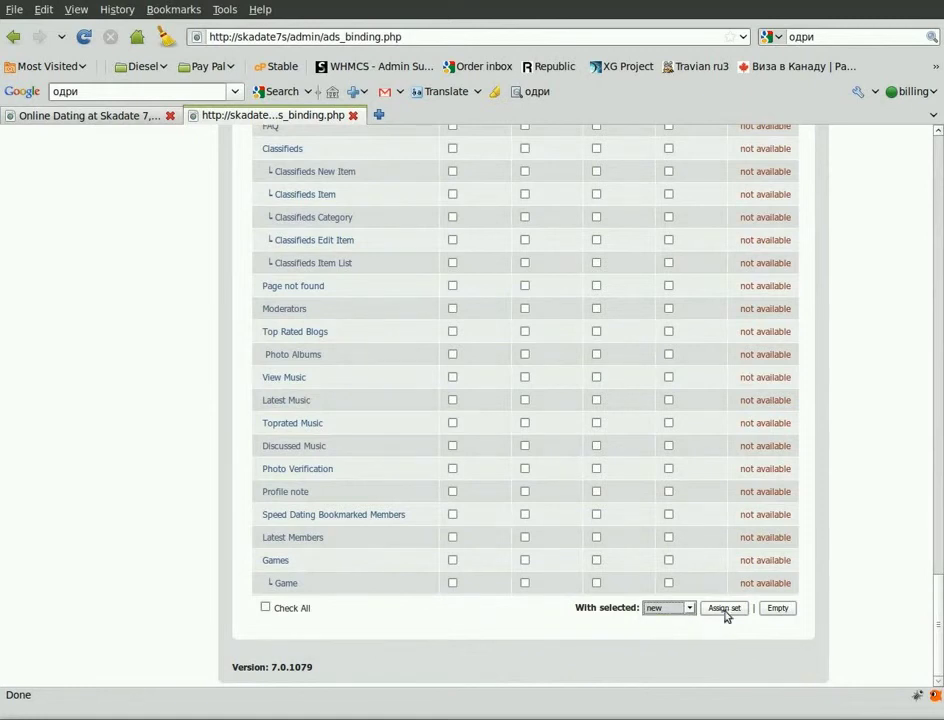
{"action": "left_click", "coordinate": [726, 610]}
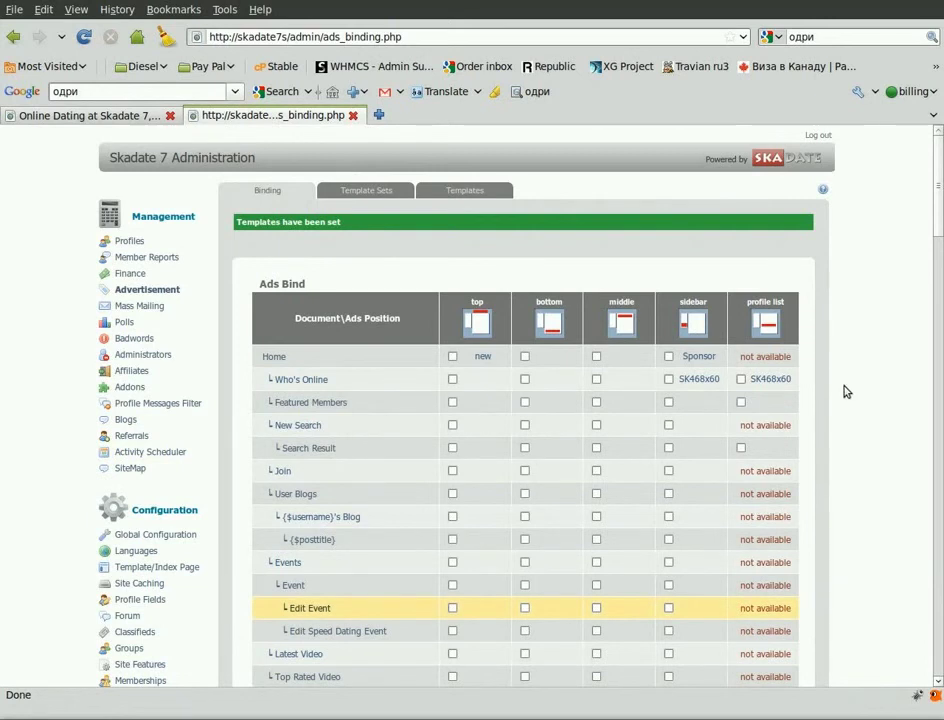
{"action": "left_click", "coordinate": [150, 117]}
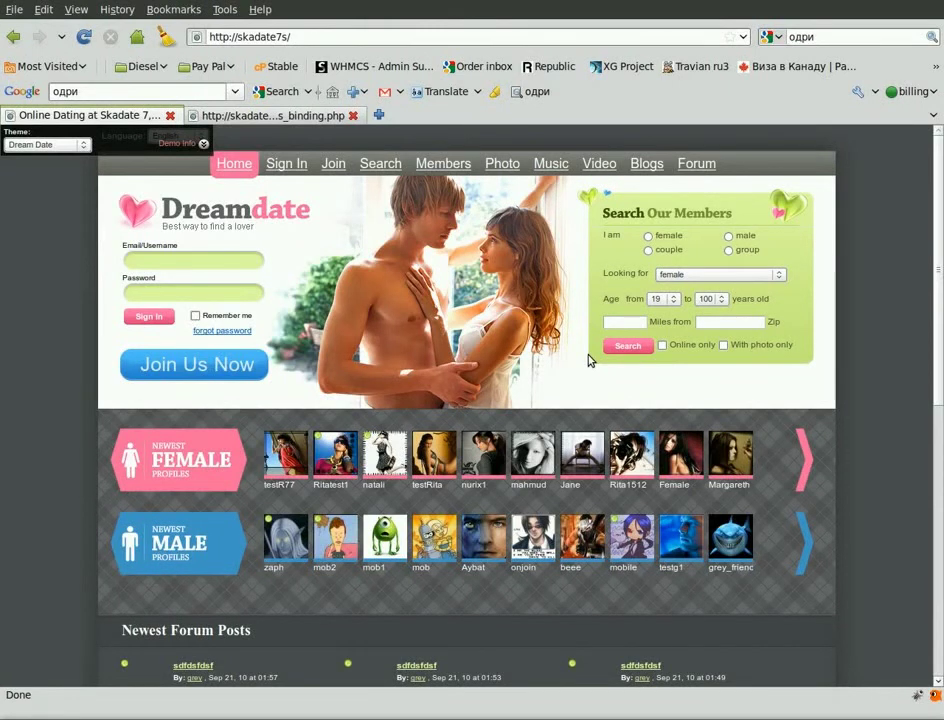
{"action": "key", "text": "F5"}
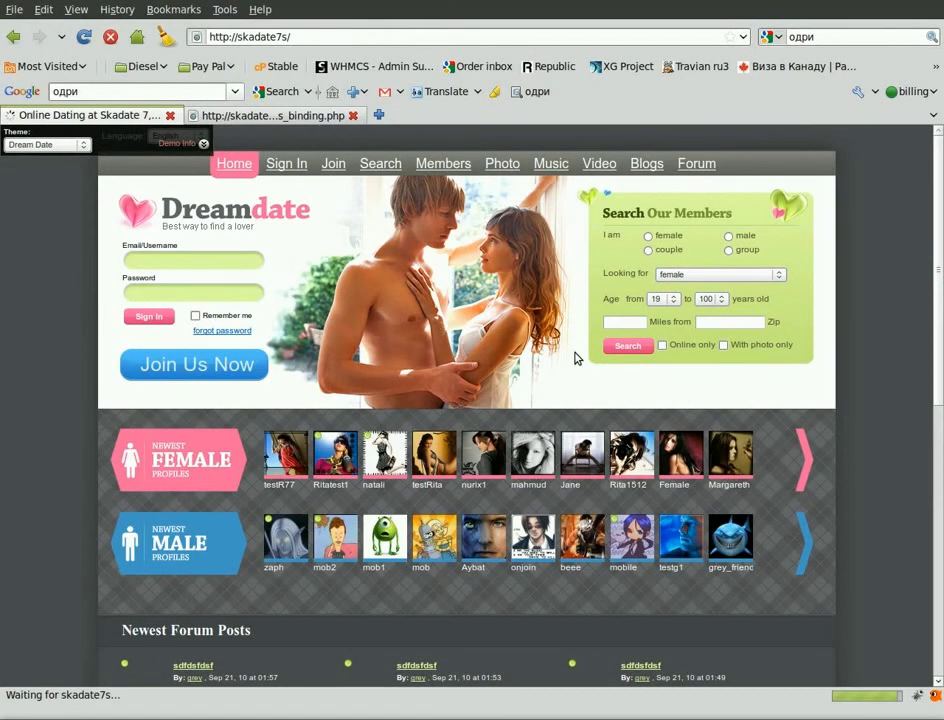